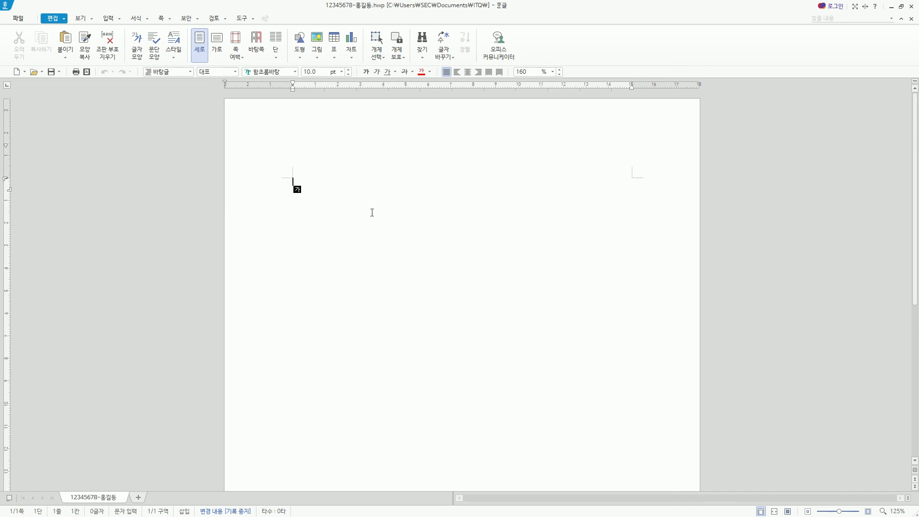
Open the page setup and review the paper type, orientation and margin settings
key(F7)
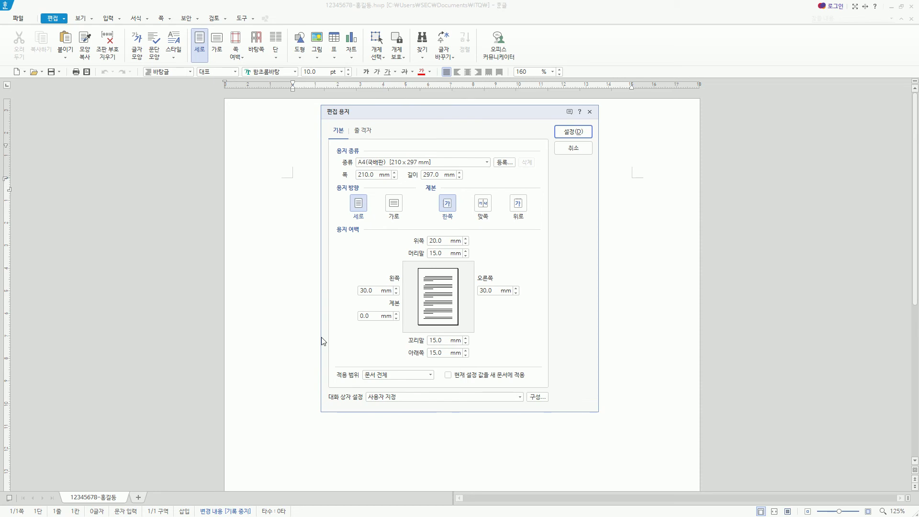
drag(410, 233, 474, 246)
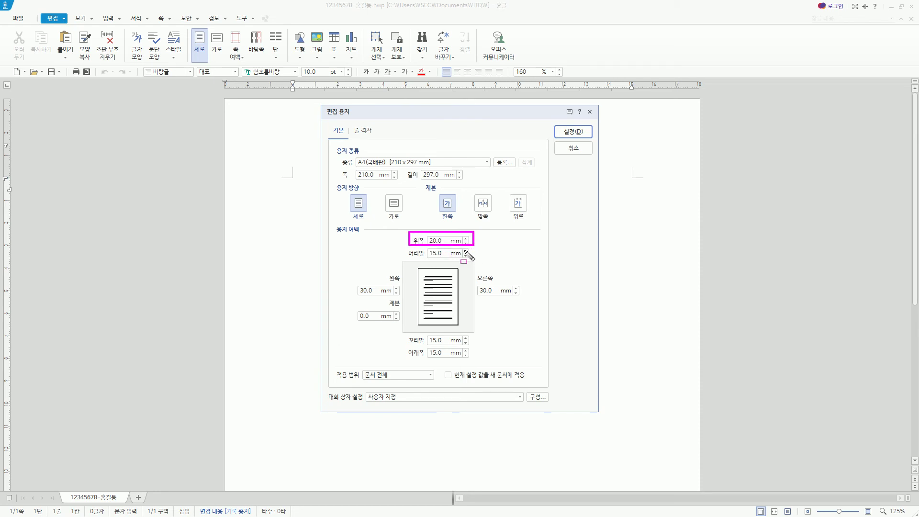
drag(404, 247, 479, 258)
drag(406, 331, 479, 345)
drag(404, 347, 479, 358)
drag(341, 281, 404, 299)
mouse_move(474, 276)
mouse_down()
mouse_move(479, 287)
mouse_move(525, 298)
mouse_up()
drag(348, 308, 404, 325)
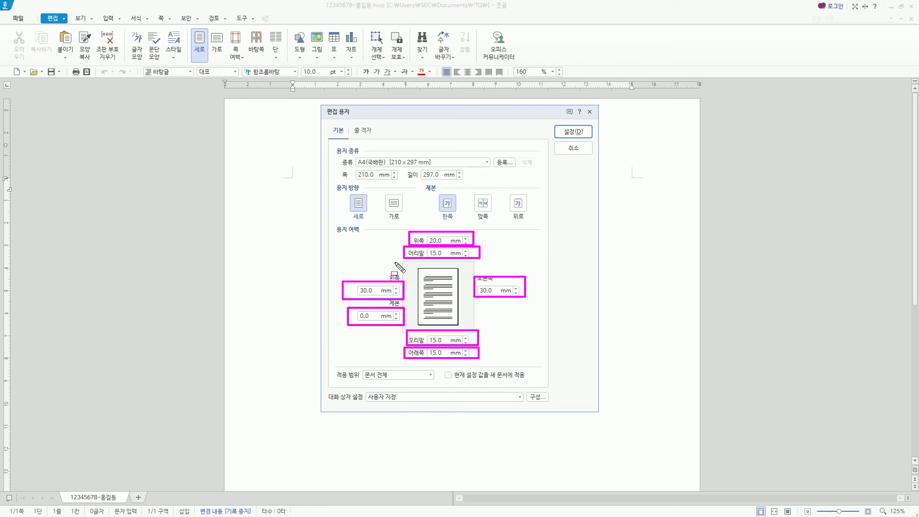
key(e)
mouse_move(354, 155)
mouse_down()
mouse_move(372, 167)
mouse_move(378, 225)
mouse_move(360, 278)
mouse_move(516, 358)
mouse_up()
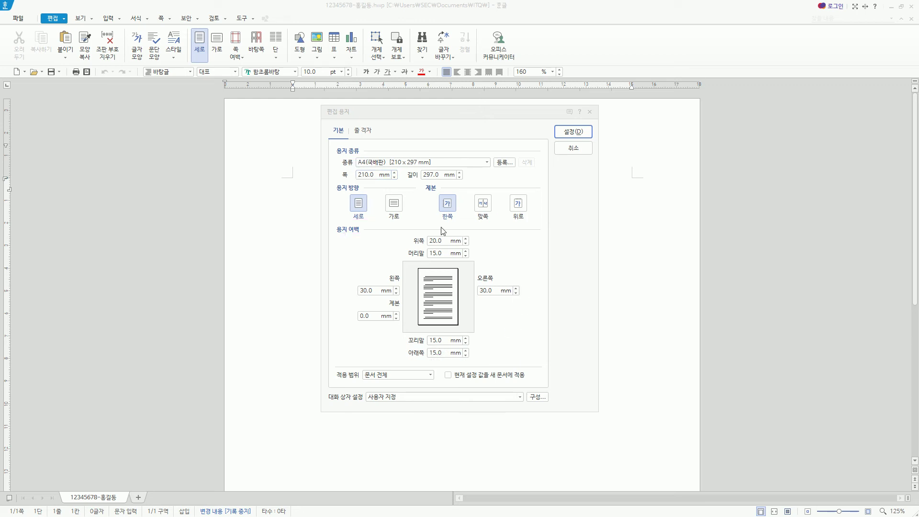
click(425, 115)
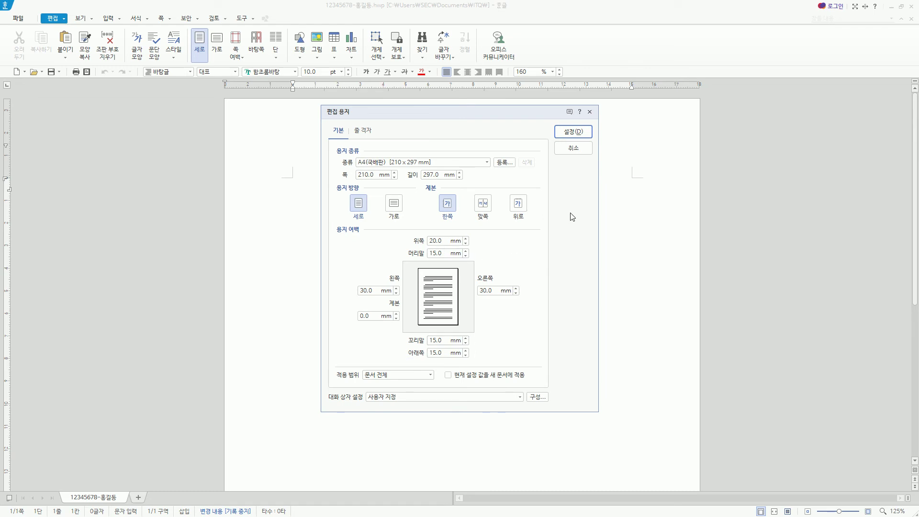
key(alt)
key(alt+t)
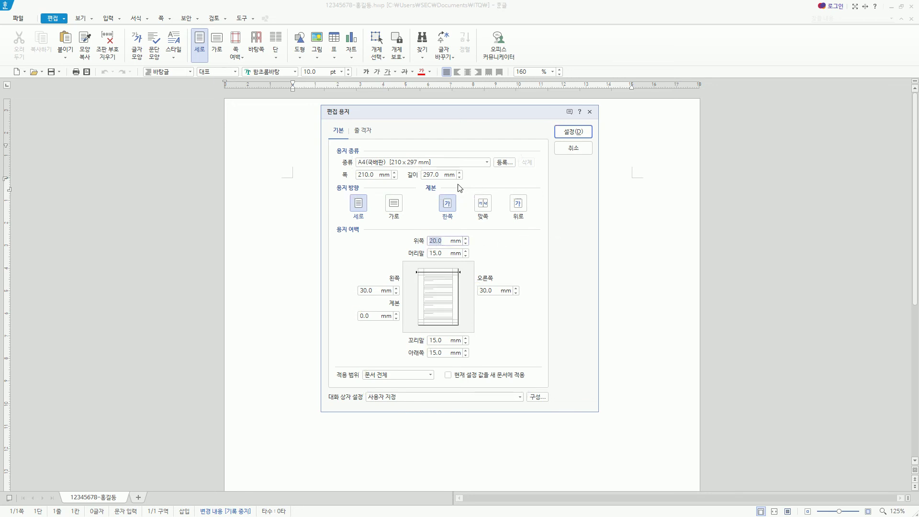
text(10)
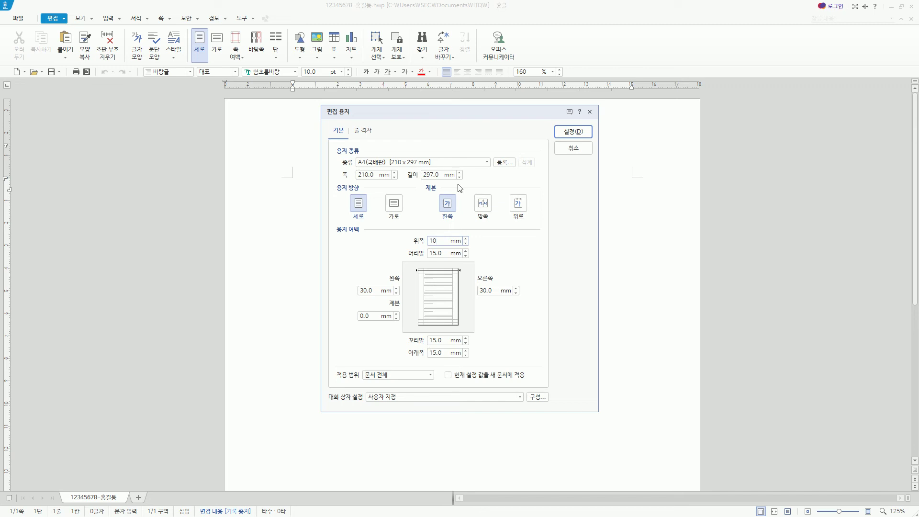
key(Tab)
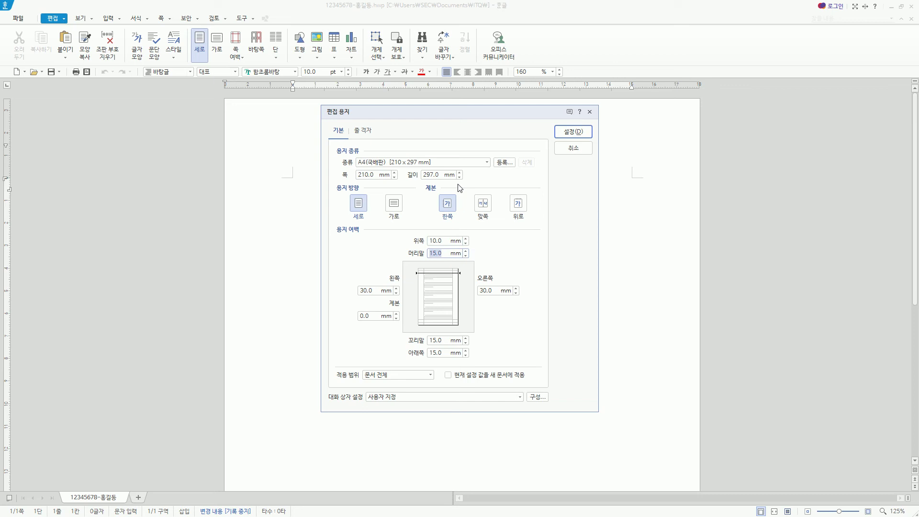
text(10)
key(Tab)
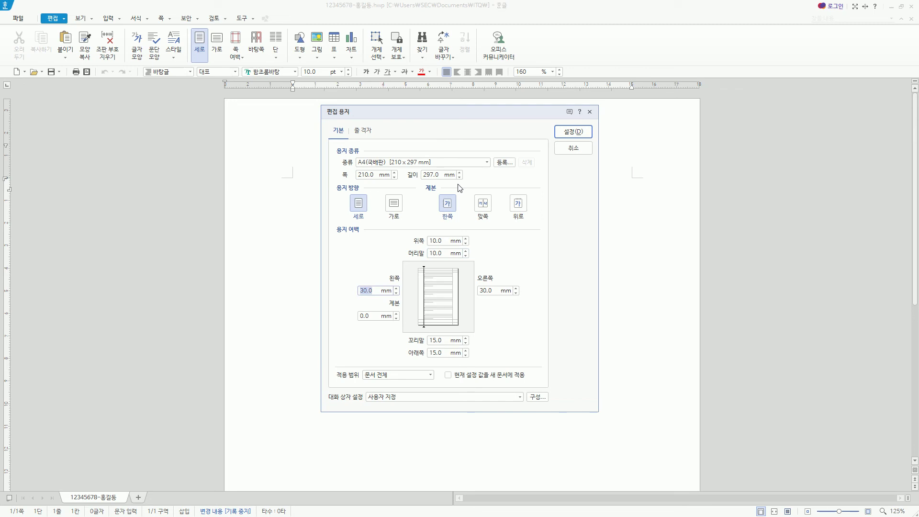
text(11)
key(Tab)
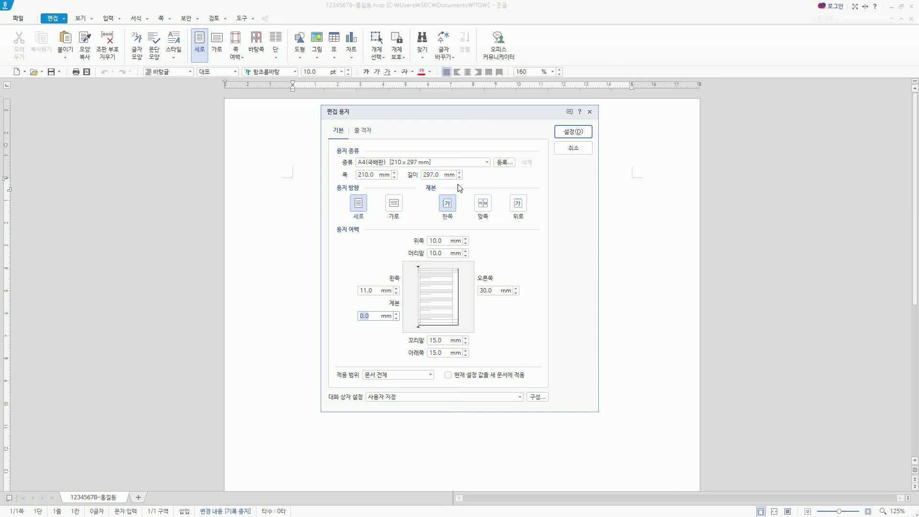
key(Tab)
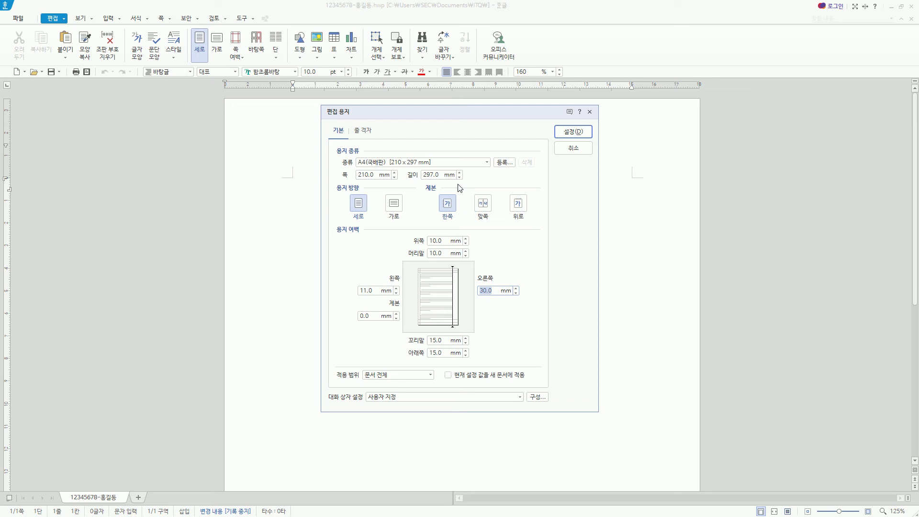
text(11)
key(Tab)
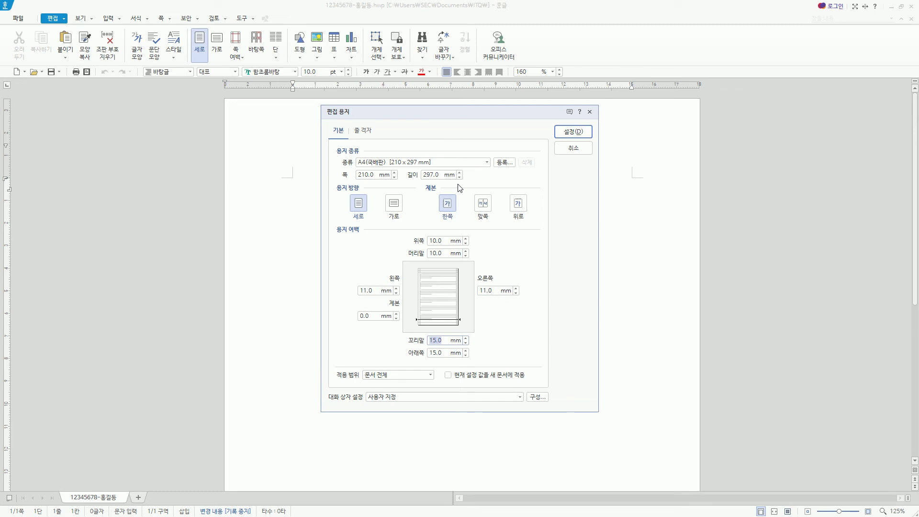
text(10)
key(Tab)
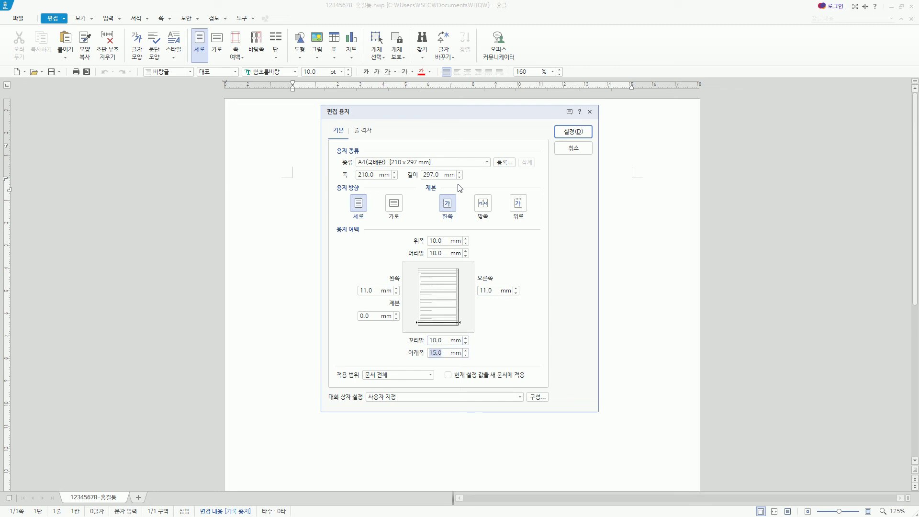
text(10)
key(Return)
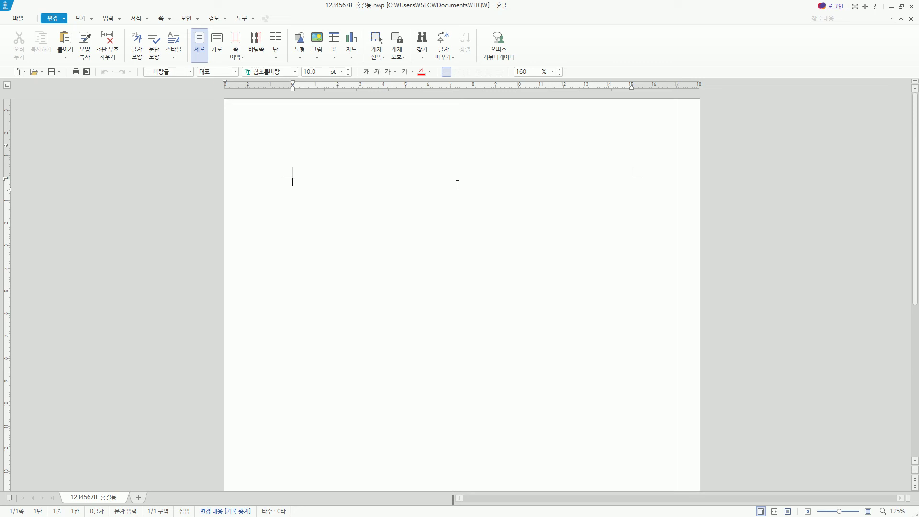
key(Hangul)
key(F7)
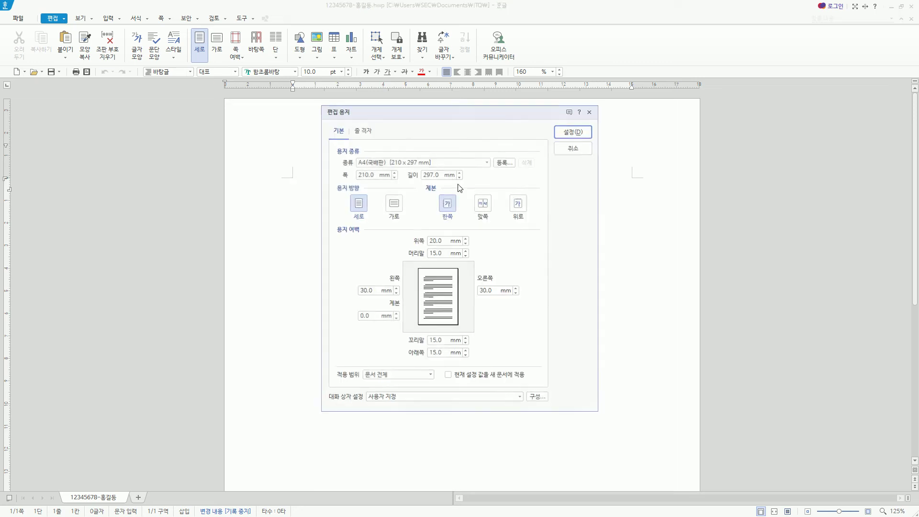
key(ctrl+shift+d)
mouse_move(354, 155)
mouse_down()
mouse_move(374, 168)
mouse_move(354, 215)
mouse_move(374, 219)
mouse_up()
key(Escape)
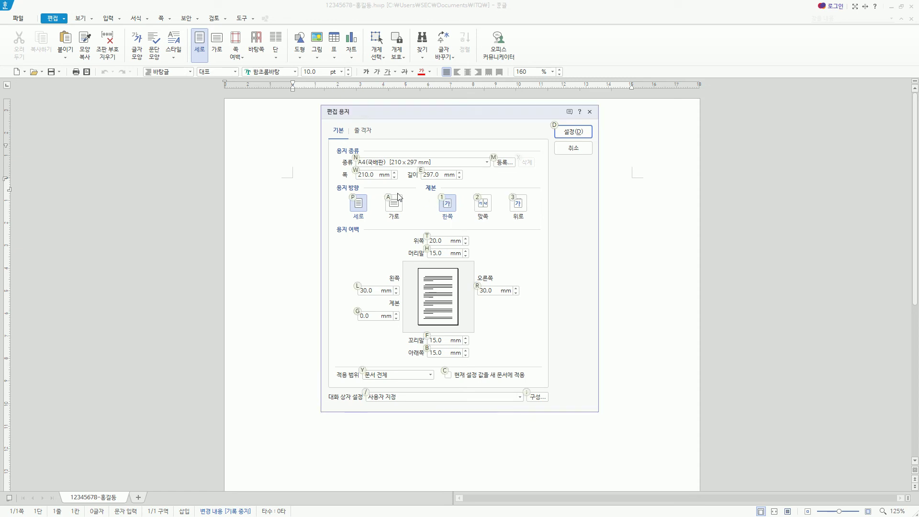
key(alt+t)
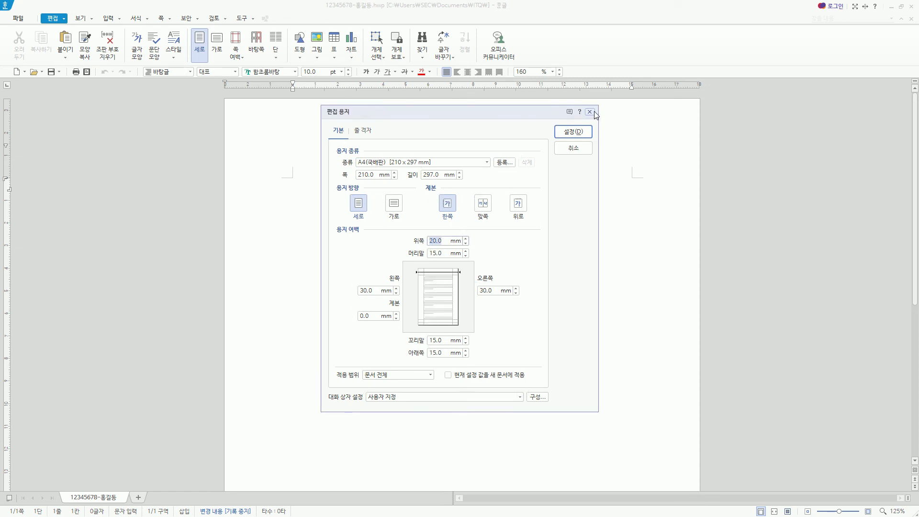
text(10)
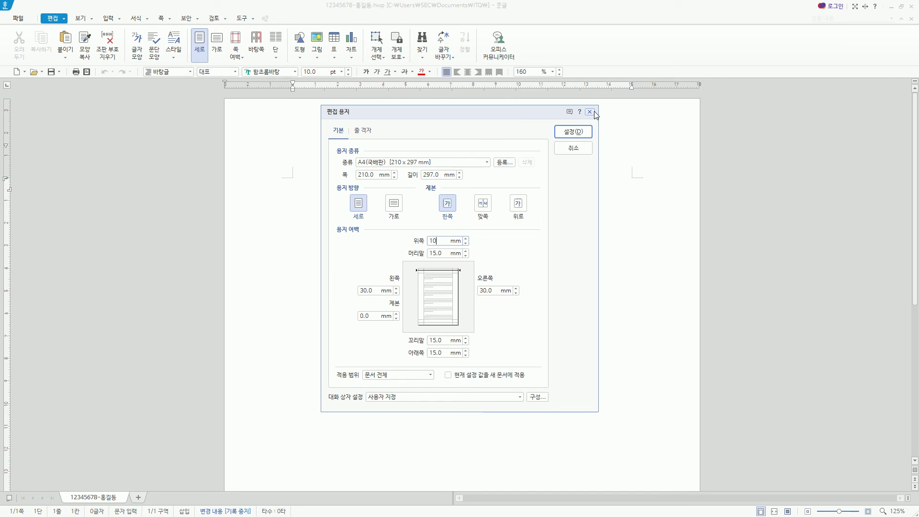
key(Tab)
text(10)
key(Tab)
text(11)
key(Tab)
text(11)
key(Tab)
text(10)
key(Tab)
text(10)
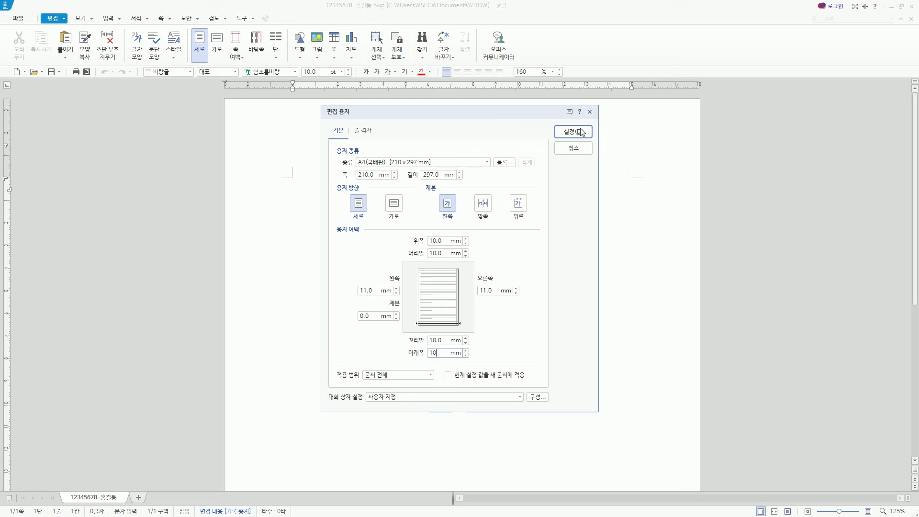
drag(557, 123, 588, 140)
key(Escape)
click(585, 149)
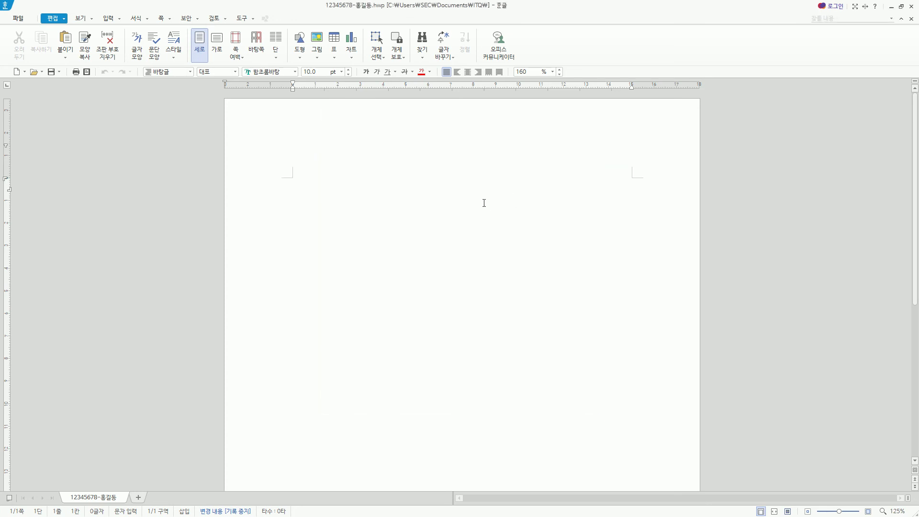
Open the page setup and set the top (위쪽) and header (머리말) margins to 10 mm
key(F7)
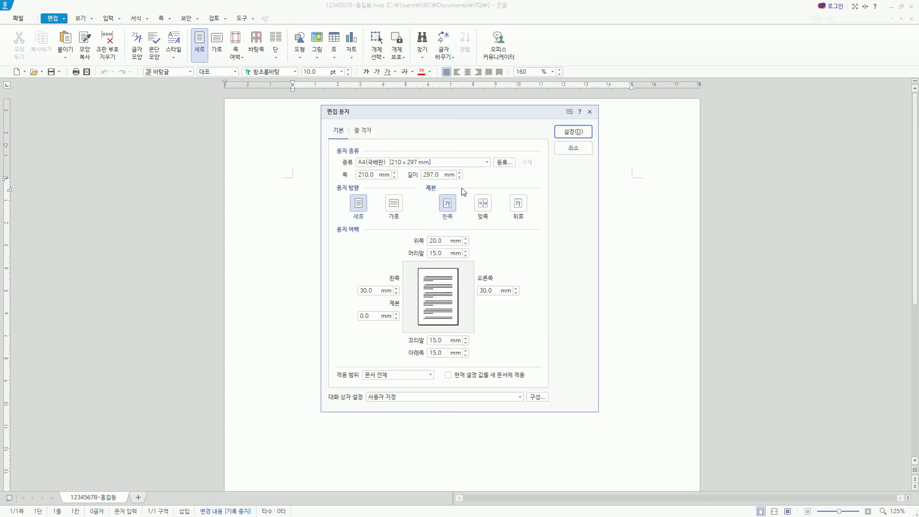
key(Tab)
key(Tab)
key(Tab)
key(Tab)
key(Tab)
key(Tab)
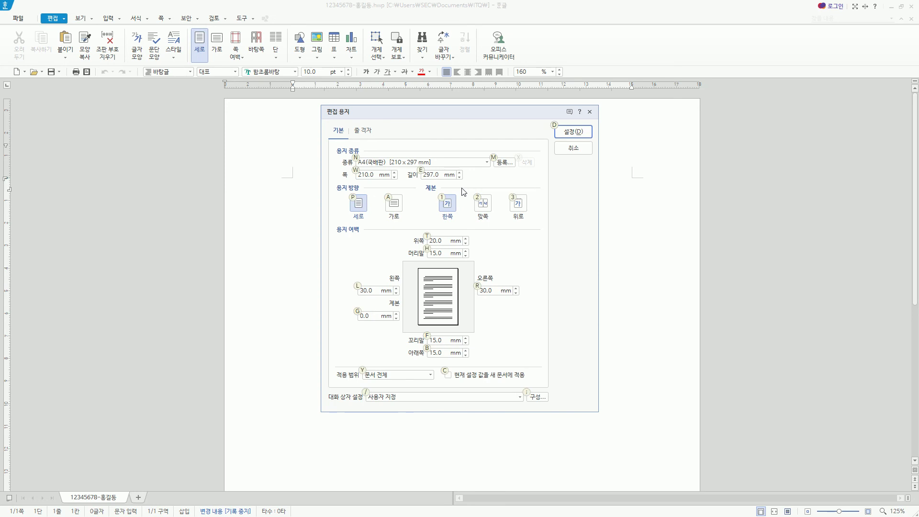
text(10)
key(Tab)
text(10)
Set the left (왼쪽) and right (오른쪽) page margins to 11 mm
key(Tab)
text(11)
key(Tab)
key(Tab)
text(11)
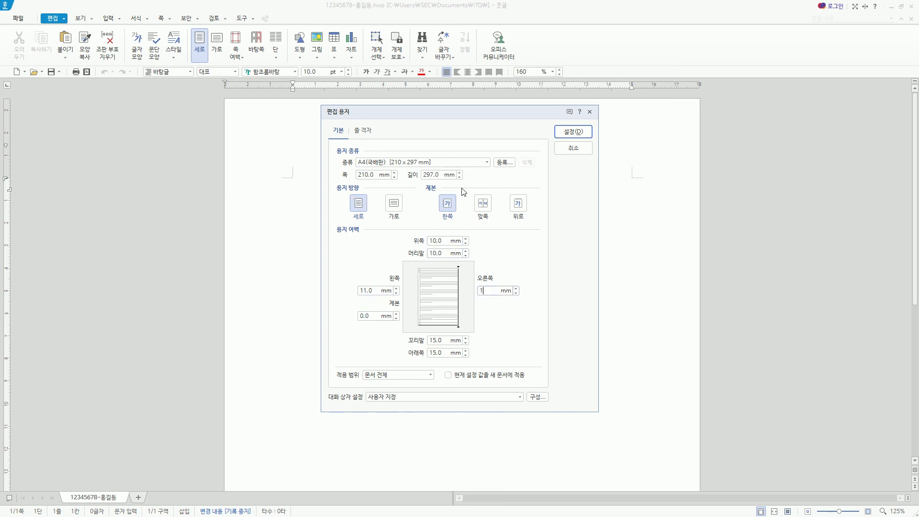
Set the footer (꼬리말) and bottom (아래쪽) margins to 10 mm and apply the page setup
key(Tab)
text(10)
key(Tab)
text(10)
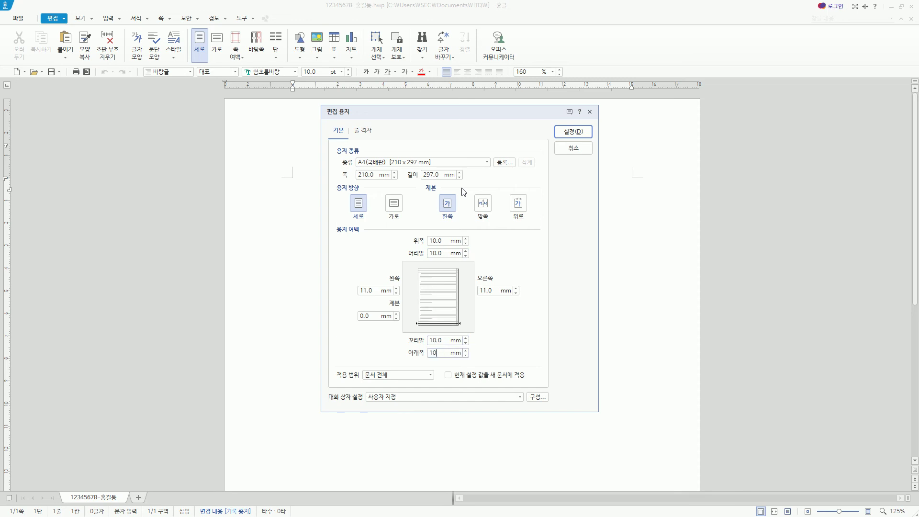
key(Return)
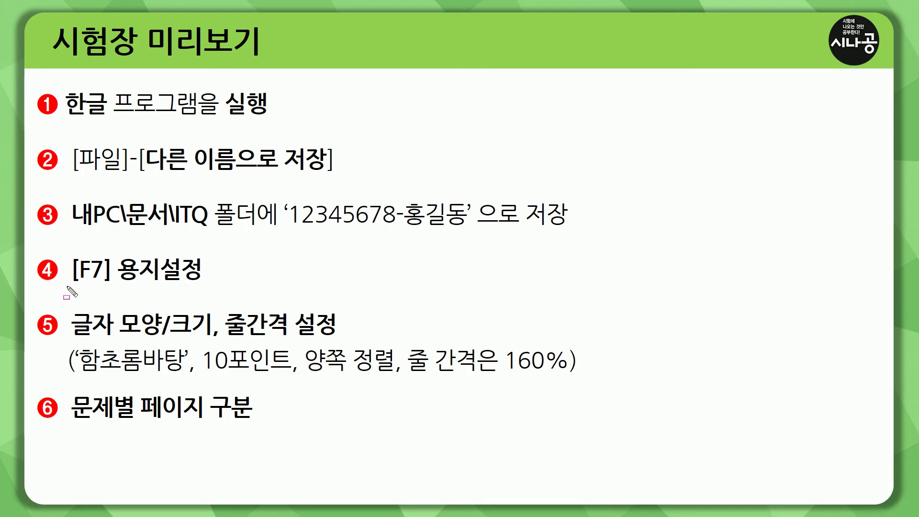
drag(67, 286, 219, 287)
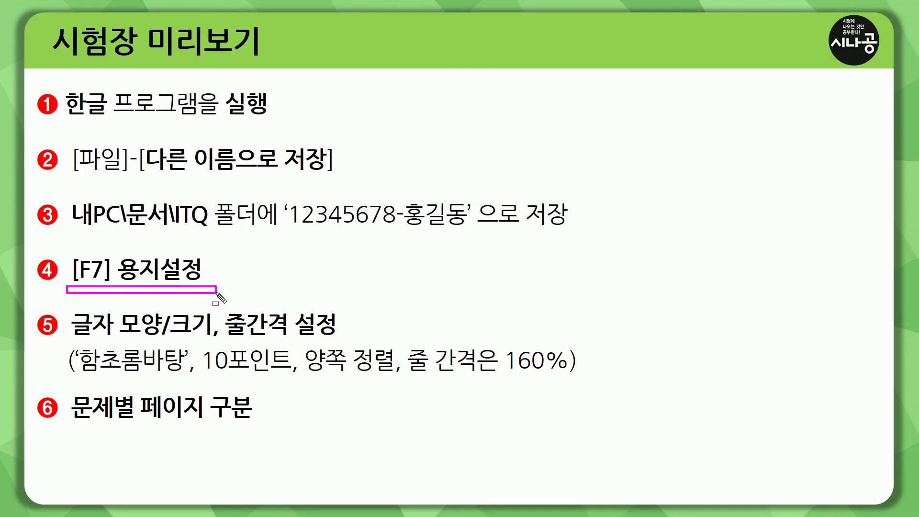
drag(64, 308, 342, 342)
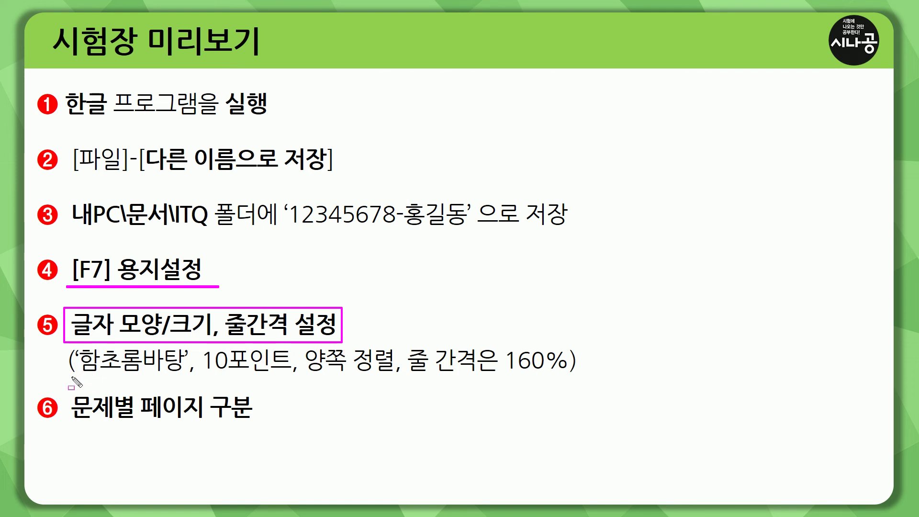
drag(69, 376, 191, 389)
drag(247, 388, 574, 348)
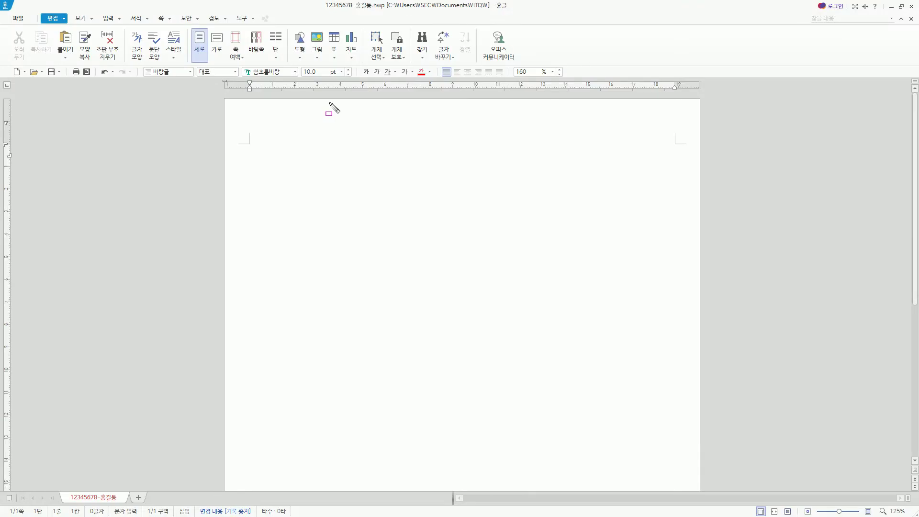
drag(246, 67, 290, 76)
drag(302, 64, 333, 78)
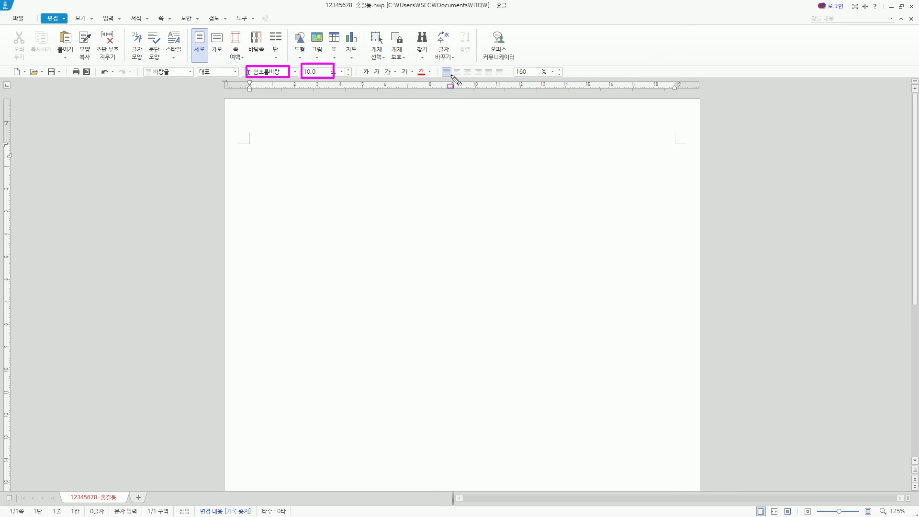
drag(440, 66, 453, 80)
drag(514, 65, 559, 78)
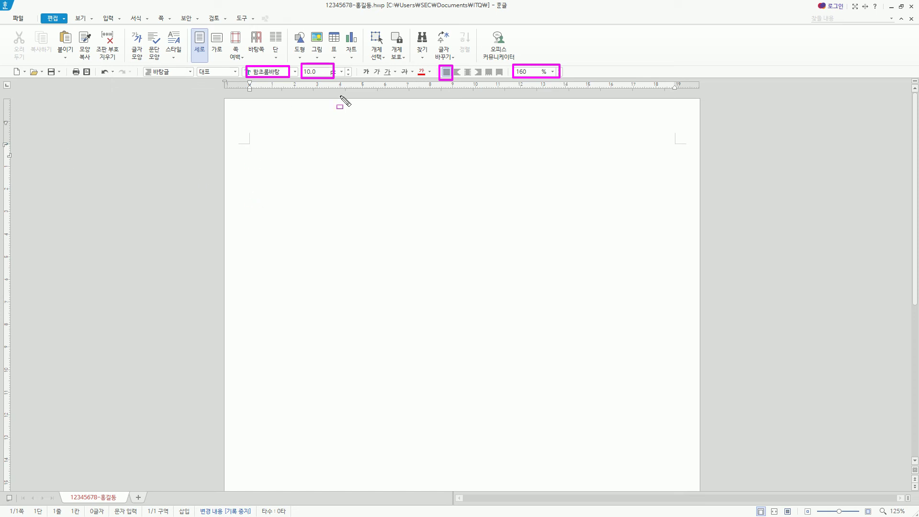
drag(374, 112, 380, 115)
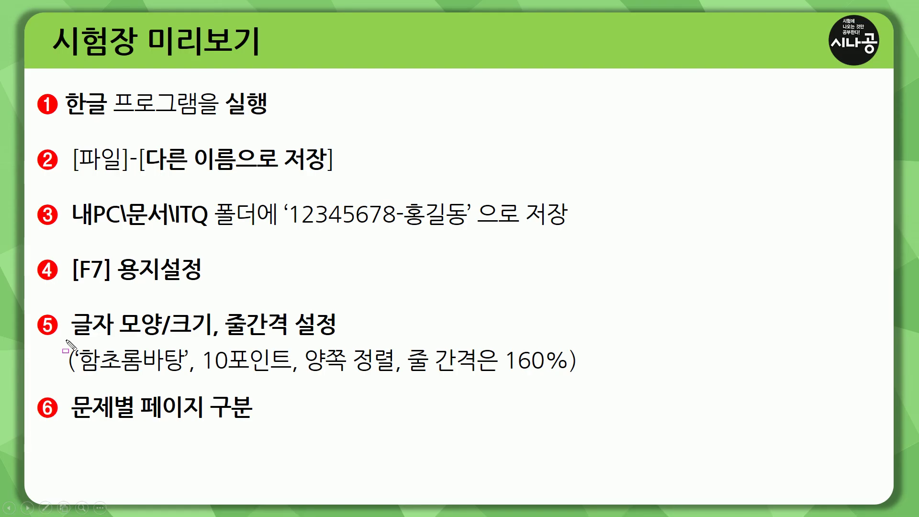
drag(66, 340, 587, 379)
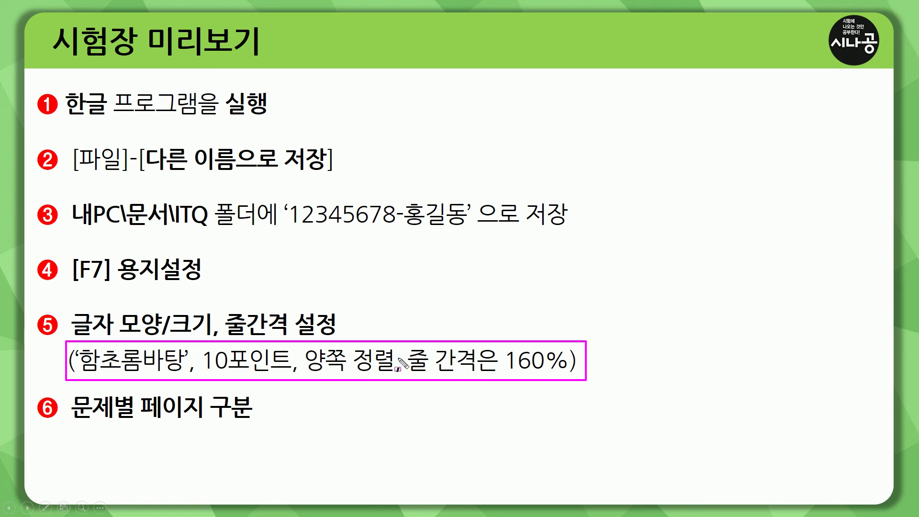
drag(75, 374, 576, 373)
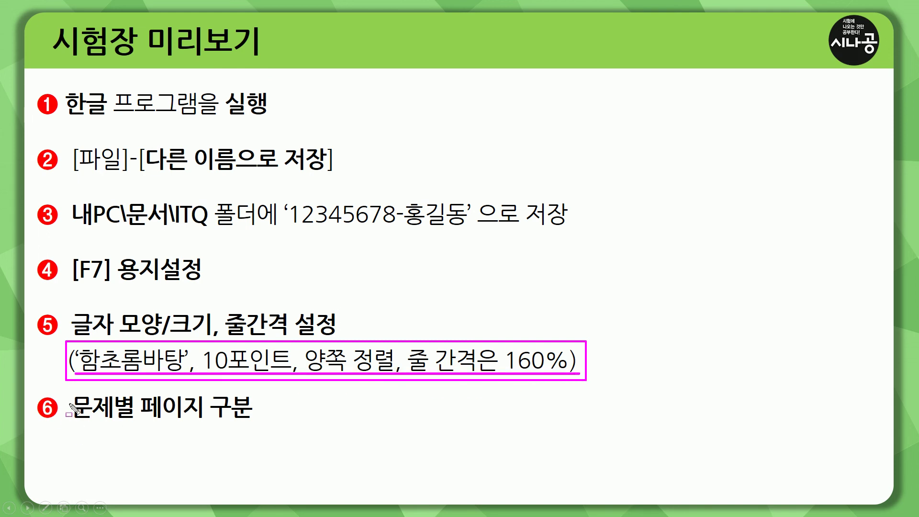
mouse_move(66, 425)
mouse_down()
mouse_move(66, 391)
mouse_move(142, 427)
mouse_move(258, 421)
mouse_up()
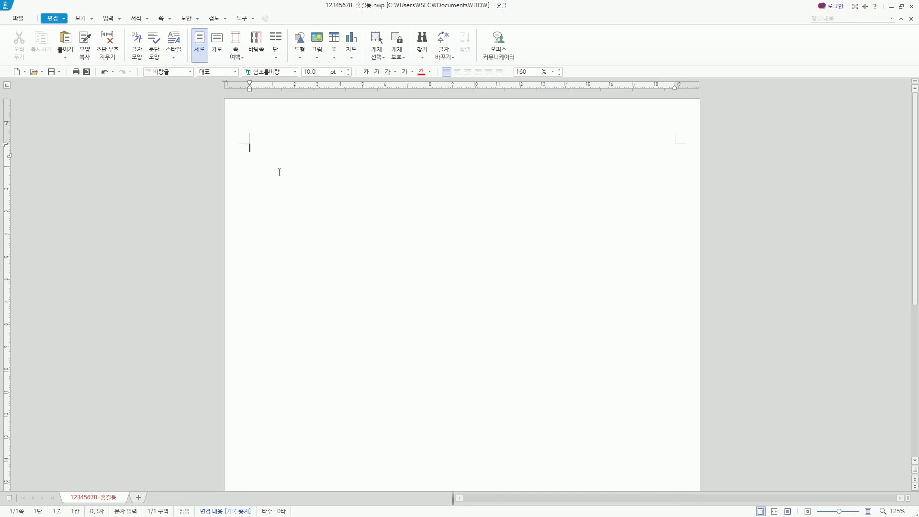
Insert four blank lines at the start of the document and return the cursor to the first line
key(Hangul)
key(Return)
key(Return)
key(Return)
key(Return)
click(270, 143)
Turn the page outline display (쪽 윤곽) off and back on
click(85, 21)
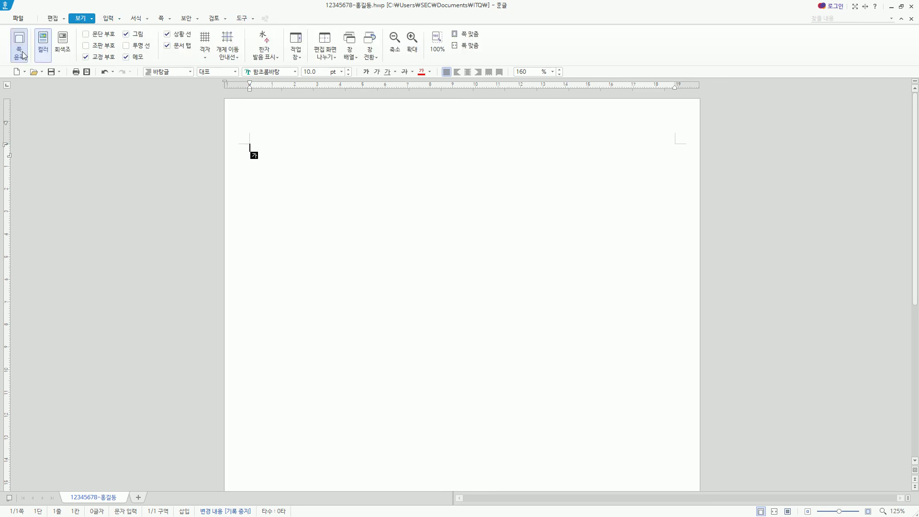
key(ctrl+alt+d)
mouse_move(11, 28)
mouse_down()
mouse_move(22, 71)
mouse_move(30, 67)
mouse_move(23, 58)
mouse_up()
key(Escape)
key(ctrl+alt+d)
mouse_move(224, 97)
mouse_down()
mouse_move(587, 418)
mouse_move(706, 495)
mouse_up()
key(Escape)
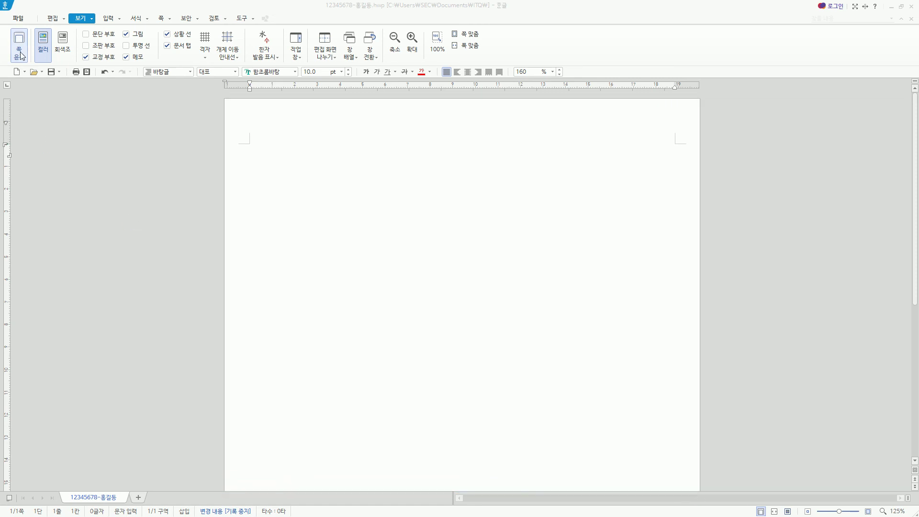
click(22, 56)
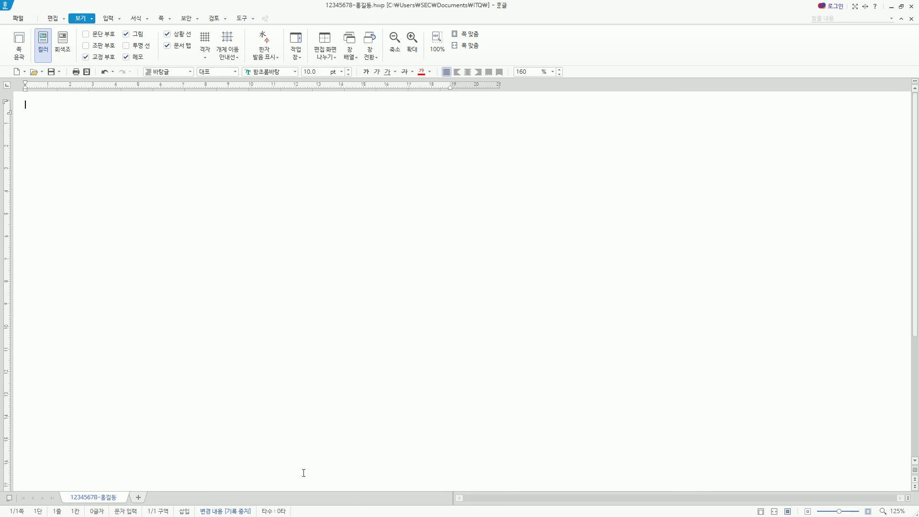
text(가)
click(20, 51)
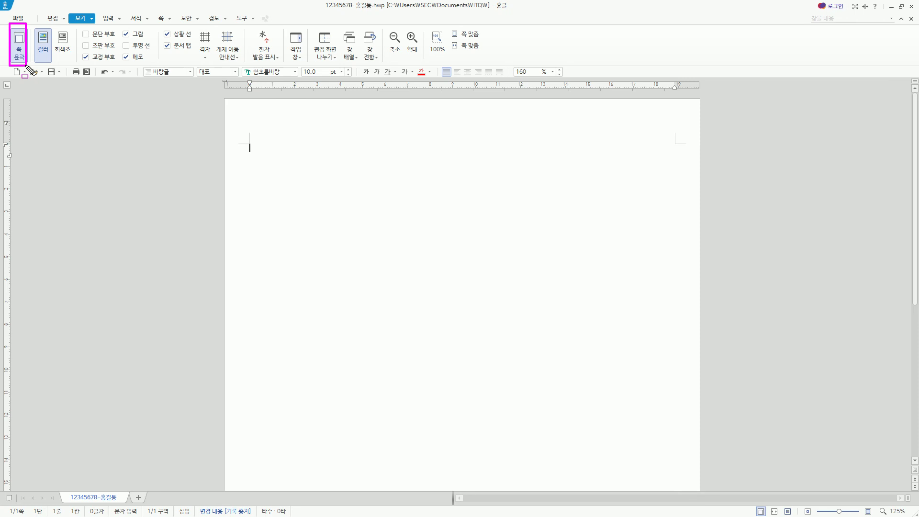
key(Escape)
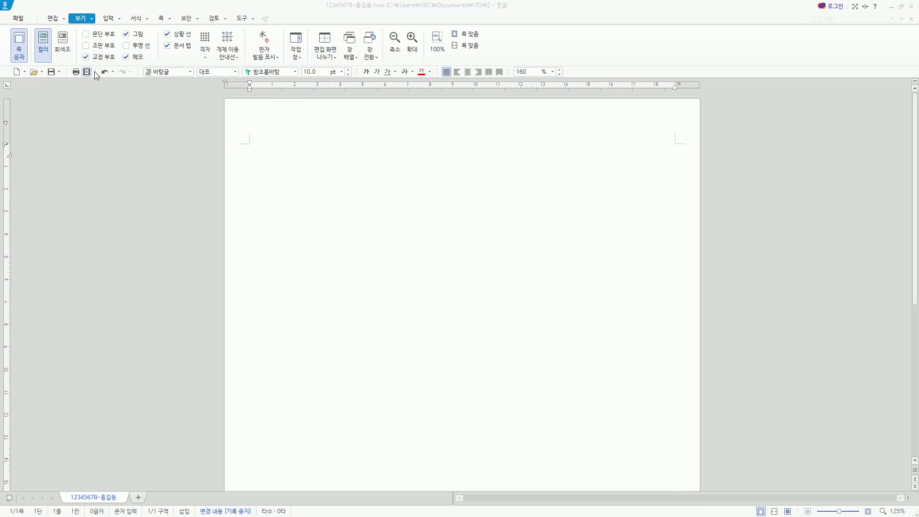
Turn on the display of paragraph marks (문단 부호) in the document
click(85, 35)
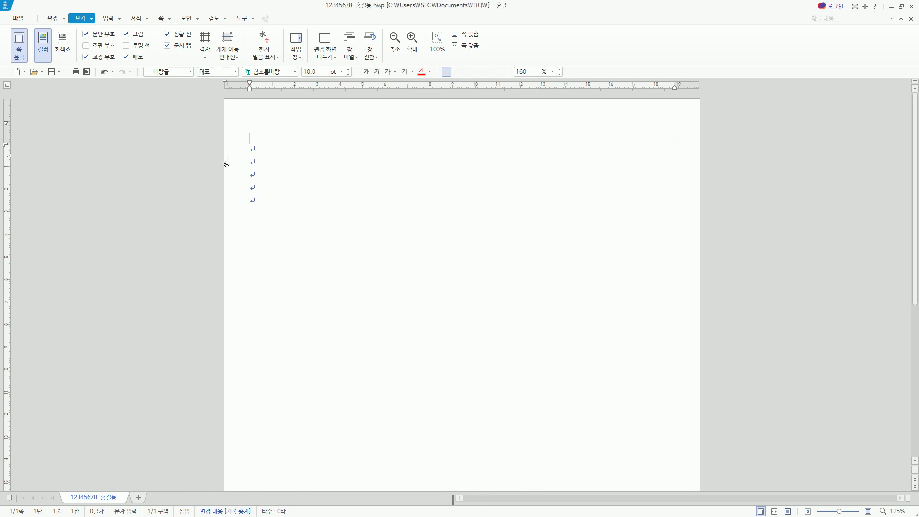
drag(245, 140, 266, 215)
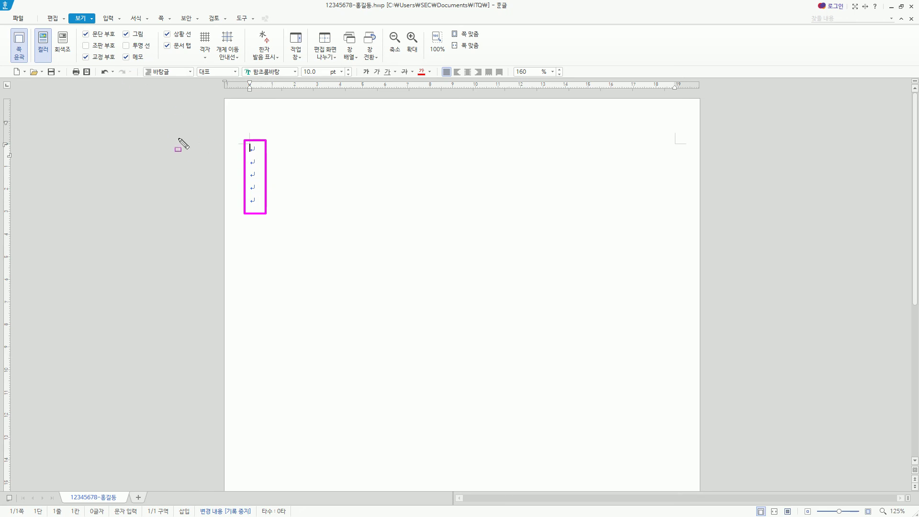
key(Escape)
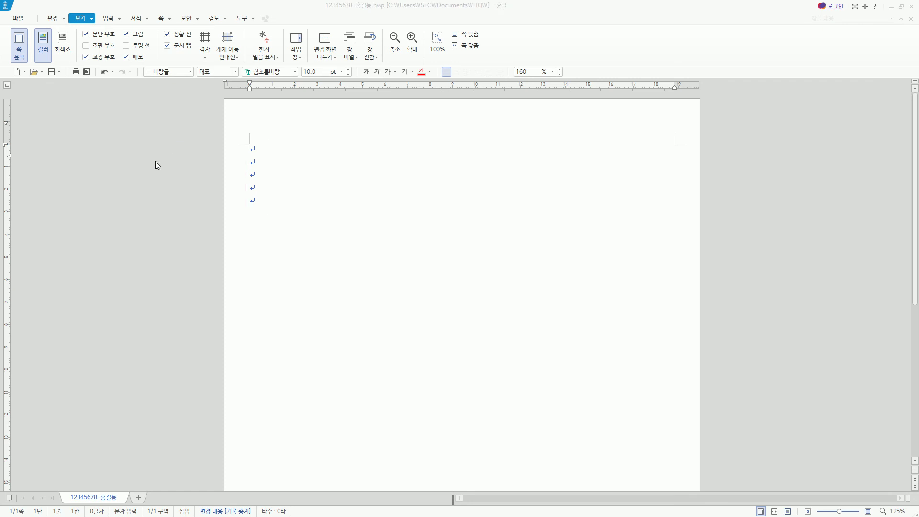
click(261, 161)
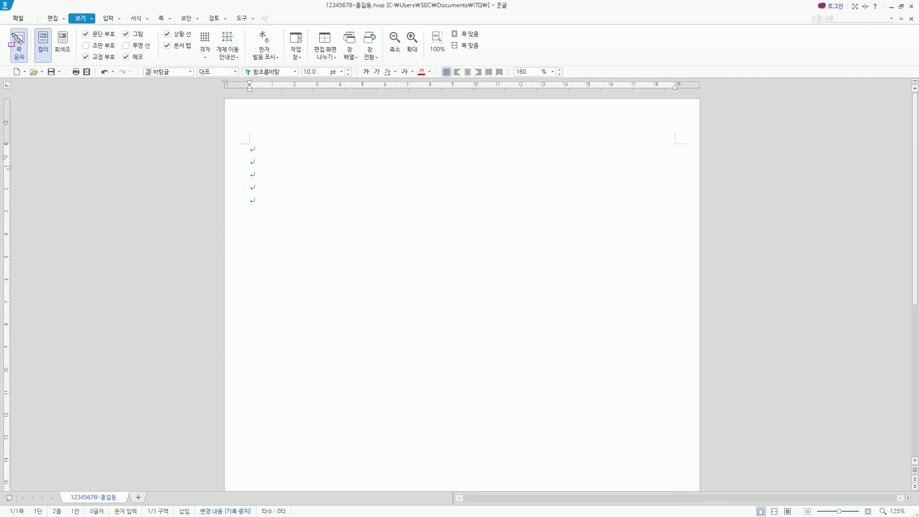
drag(5, 25, 28, 67)
drag(34, 24, 53, 65)
drag(80, 28, 152, 39)
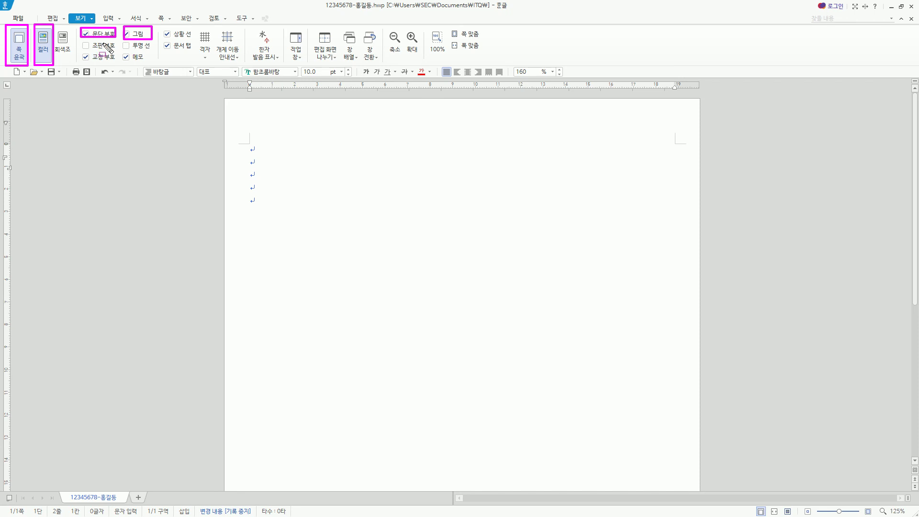
key(Escape)
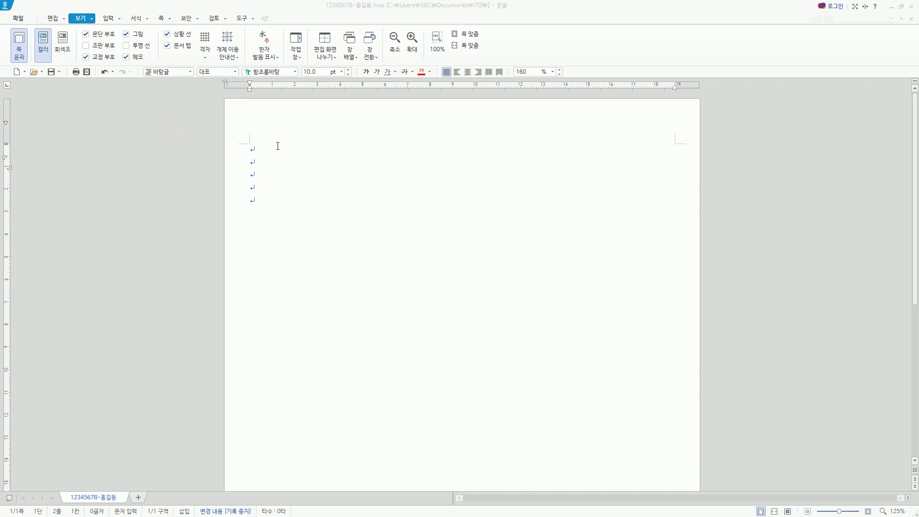
Clear the extra blank lines and enter the question numbers "1." and "2." with a blank line after each, ending on the fifth line
click(278, 146)
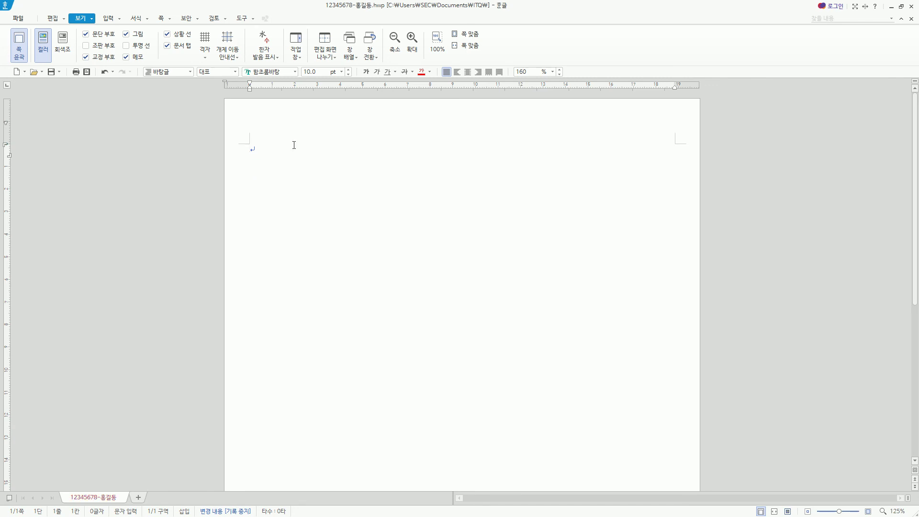
text(1.)
key(Down)
key(Down)
text(2.)
key(Return)
key(Return)
key(Hangul)
drag(252, 156, 512, 168)
drag(253, 182, 511, 193)
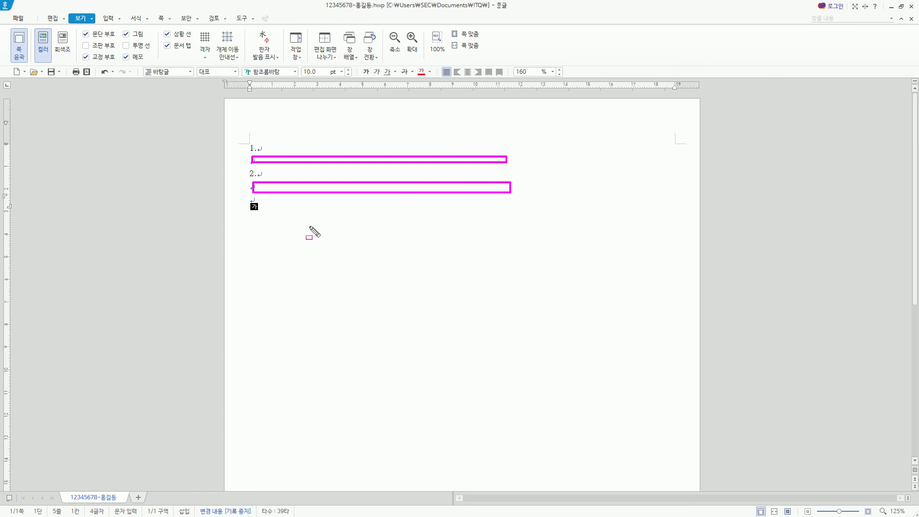
key(Escape)
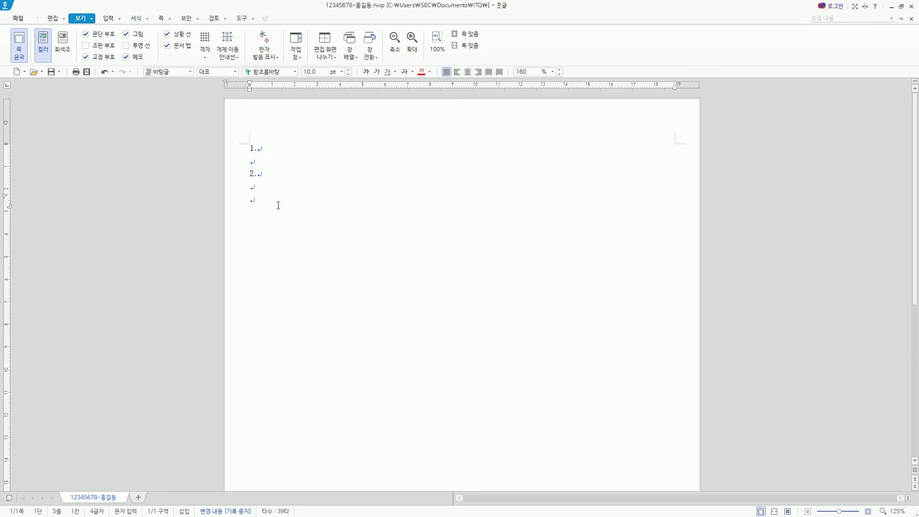
Insert a section break (구역 나누기) below question 2 to start the second page
key(Hangul)
key(ctrl+Return)
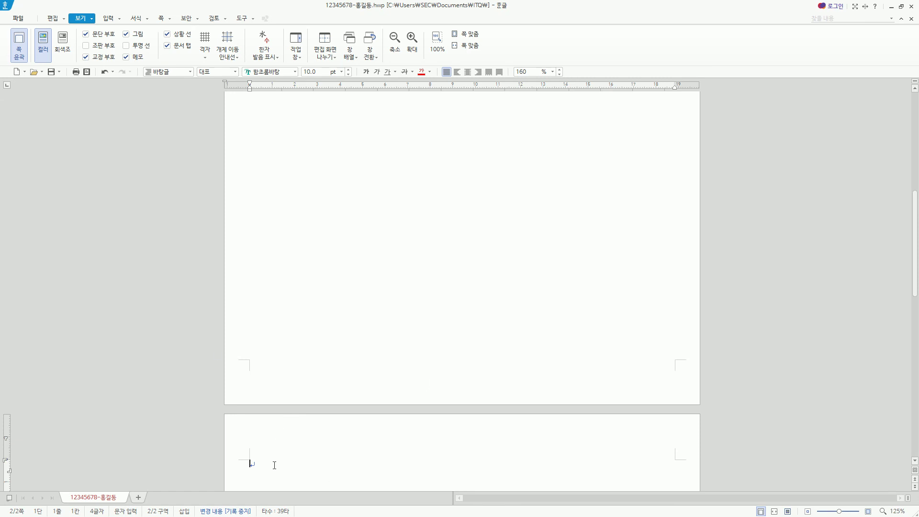
scroll(278, 449, down, 10)
scroll(293, 185, up, 10)
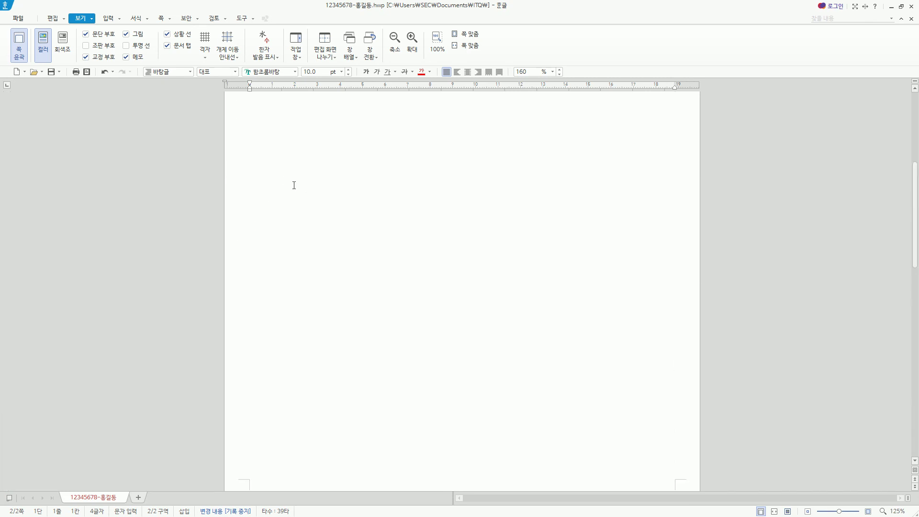
scroll(294, 206, down, 8)
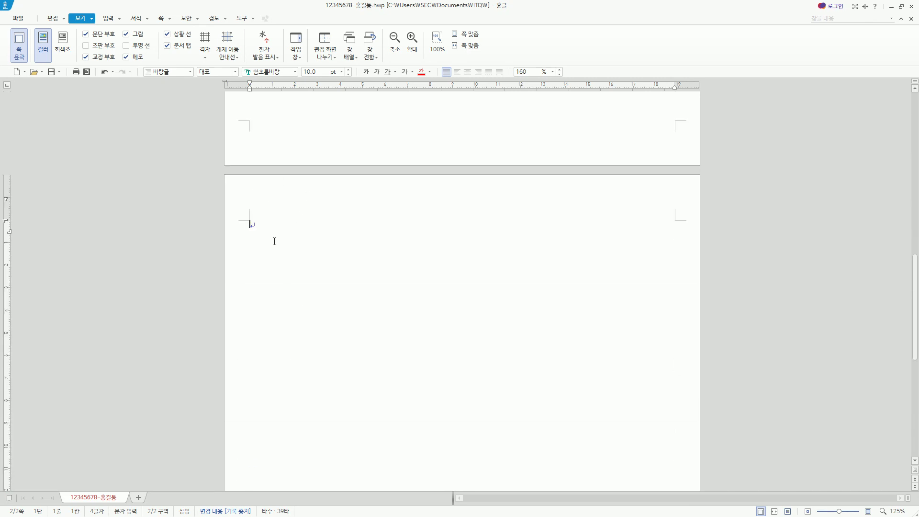
key(Return)
text(가)
click(162, 20)
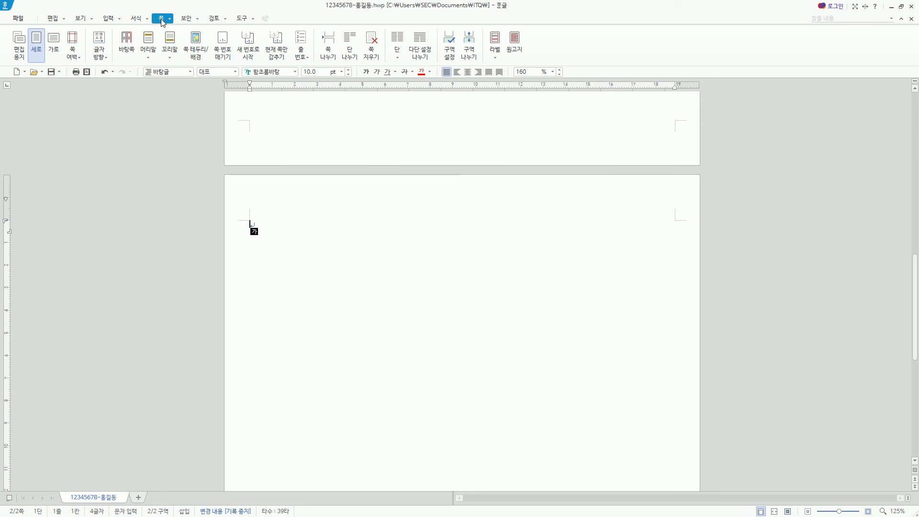
mouse_move(458, 22)
mouse_down()
mouse_move(475, 57)
mouse_move(459, 23)
mouse_up()
drag(148, 10, 172, 23)
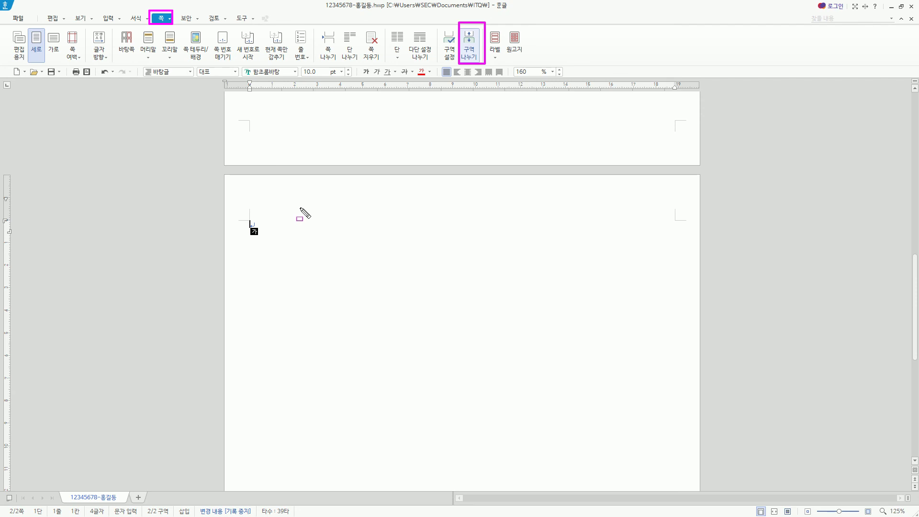
key(Escape)
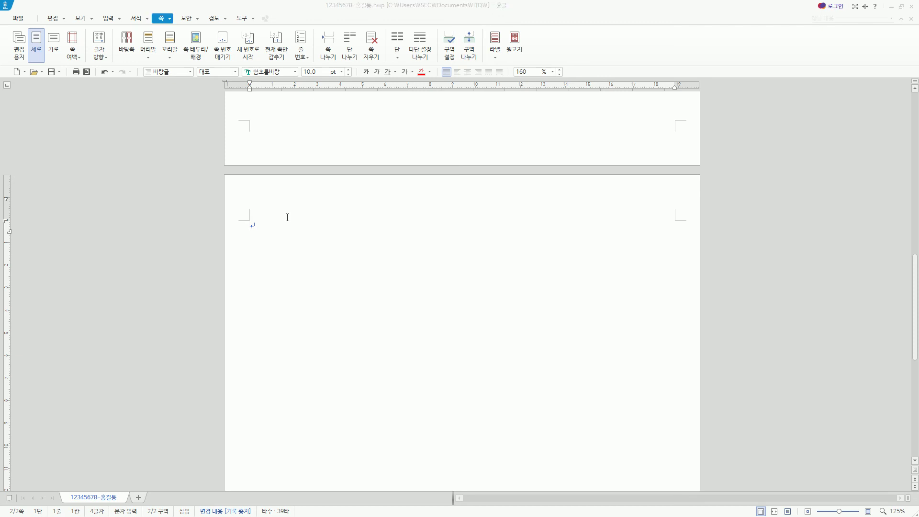
Enter "3.", "(1) (2)" and "4." on separate lines of the second page, adding blank space below question 4
click(277, 221)
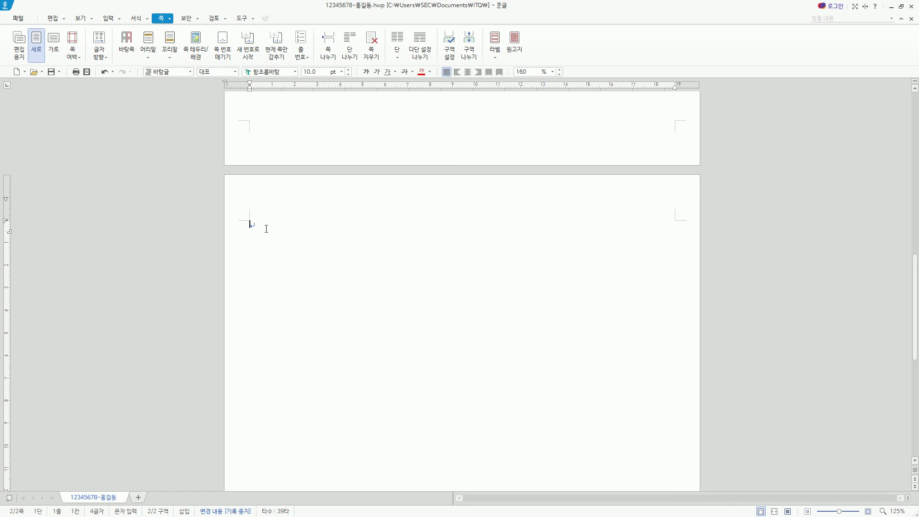
text(3.)
key(Return)
text((1) ()
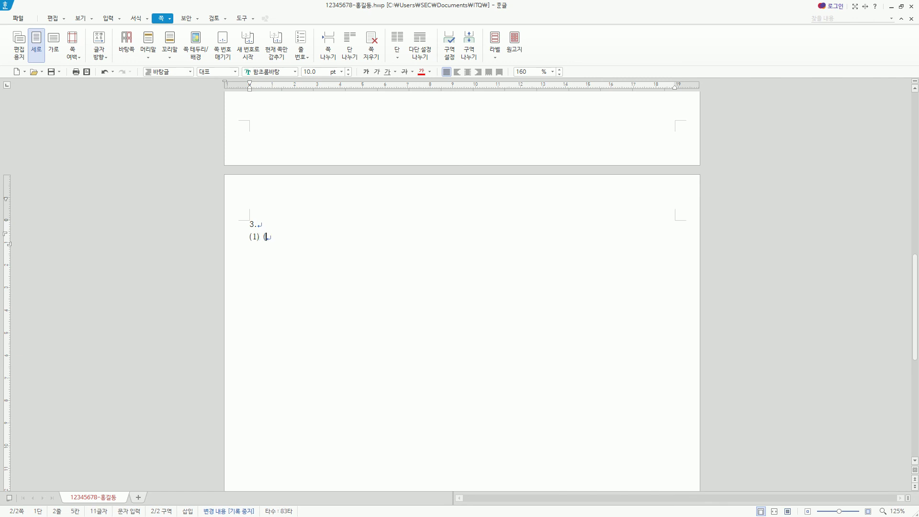
text(2))
key(Return)
text(4.)
key(Return)
key(Return)
Insert a section break below question 4 to start the third page, and go back to the first page
key(Hangul)
key(alt+shift+Return)
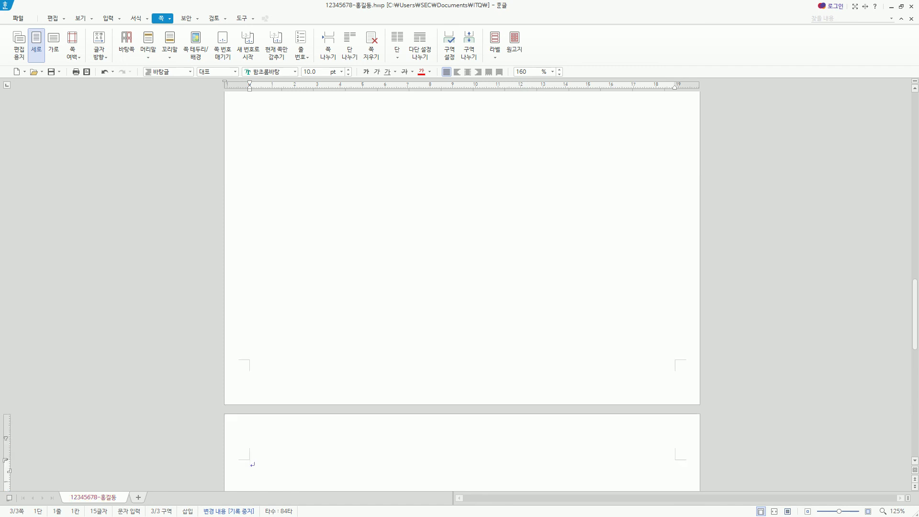
scroll(288, 318, down, 5)
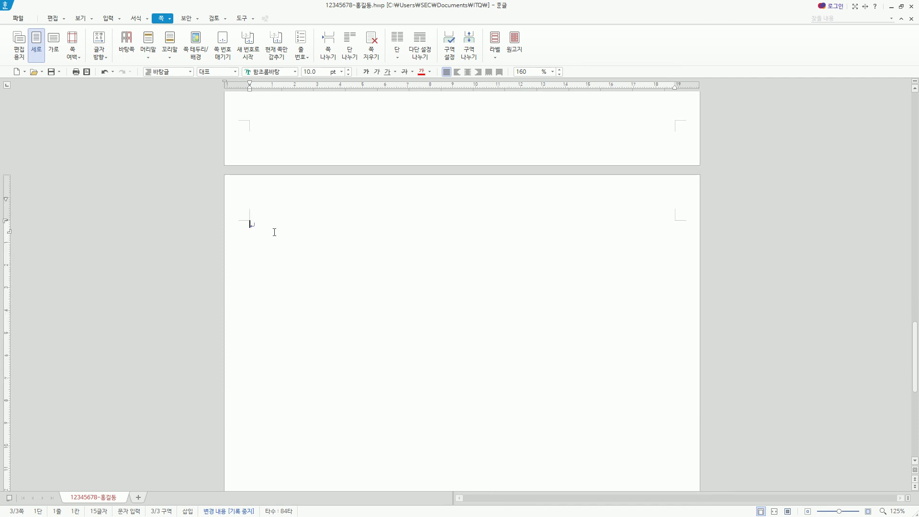
key(Return)
text(가)
key(ctrl+Page_Up)
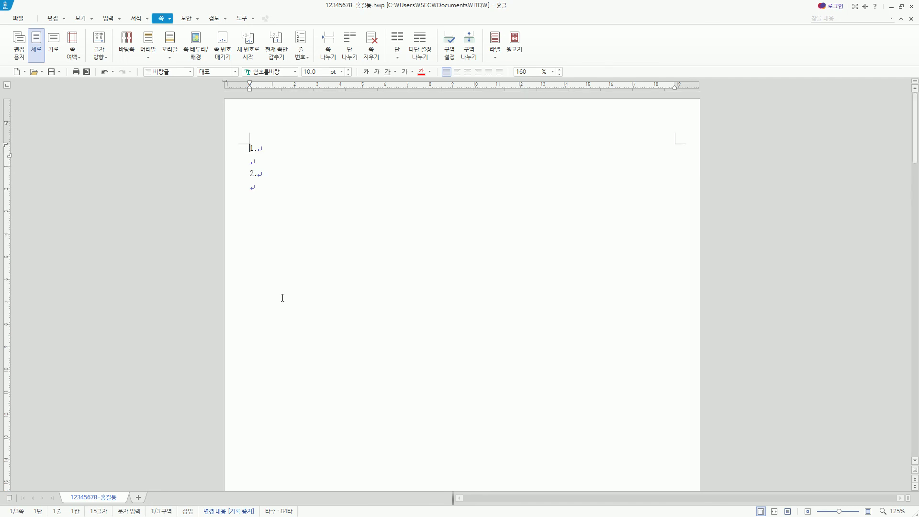
click(260, 161)
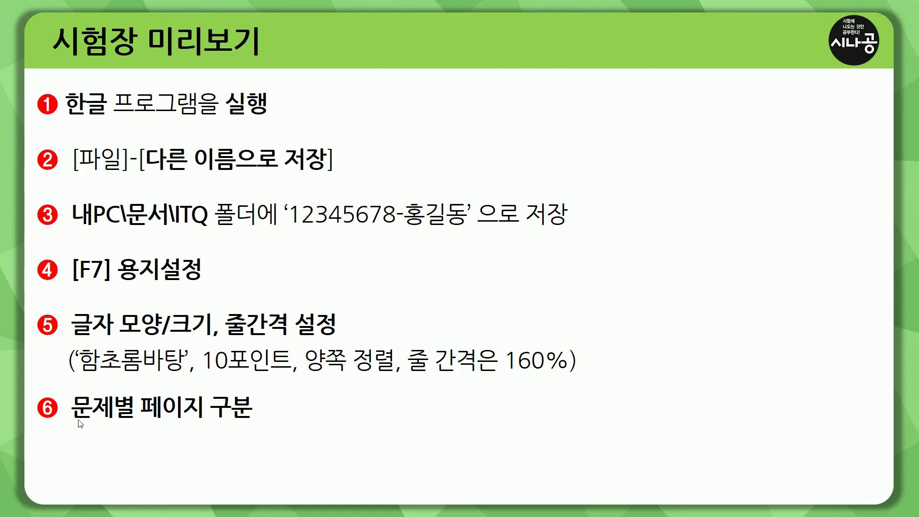
drag(69, 394, 267, 426)
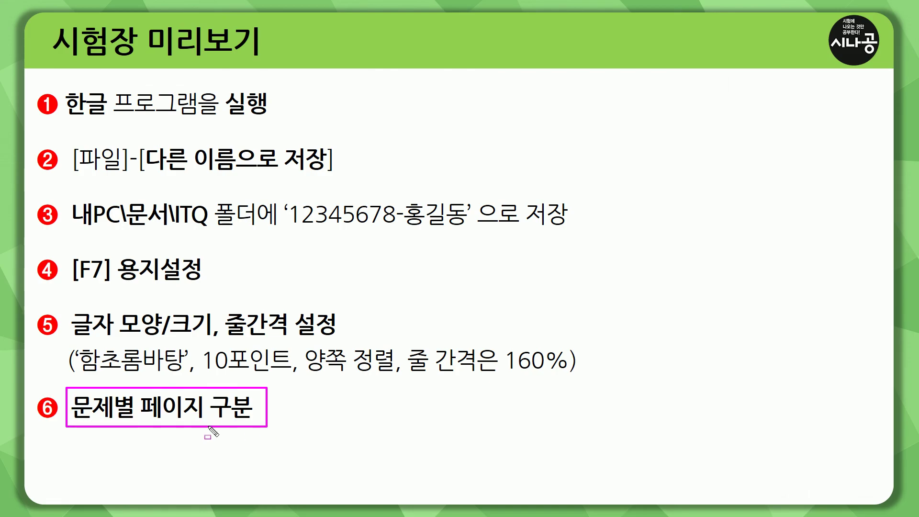
drag(146, 420, 249, 420)
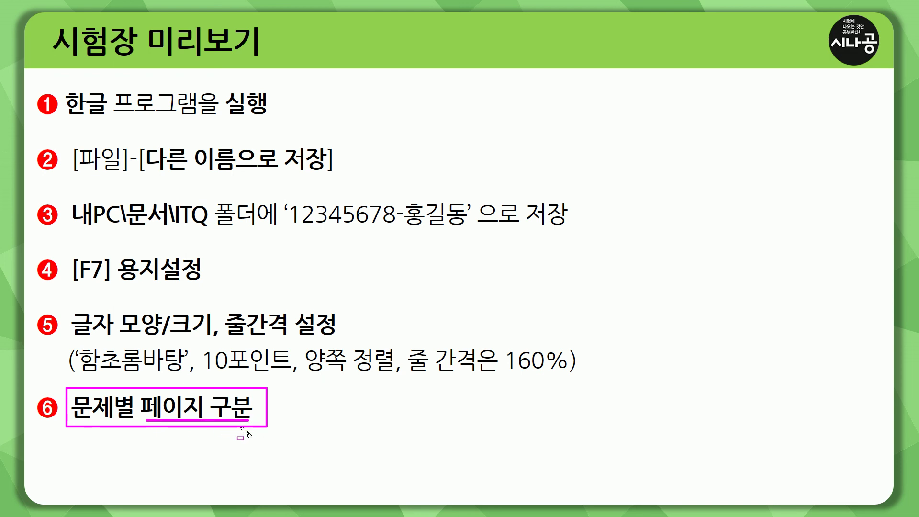